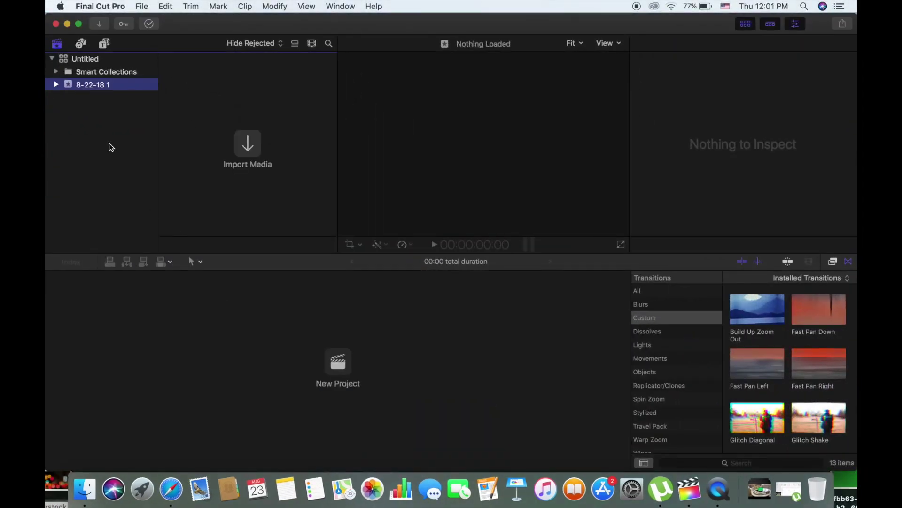
Step: Import IMG_5354 and IMG_5355 from the Downloads folder and stack IMG_5355 above IMG_5354 in the timeline
{"action": "left_click", "coordinate": [84, 489]}
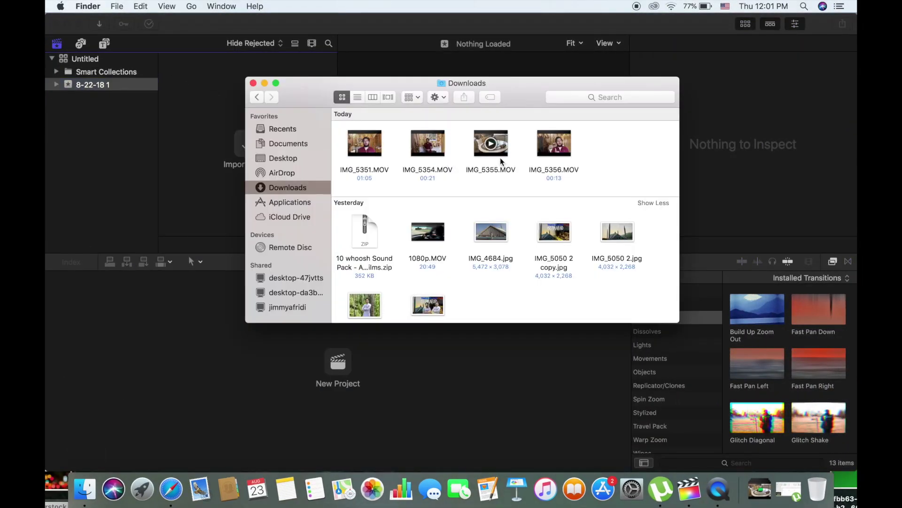
{"action": "left_click_drag", "start_coordinate": [498, 175], "coordinate": [181, 135]}
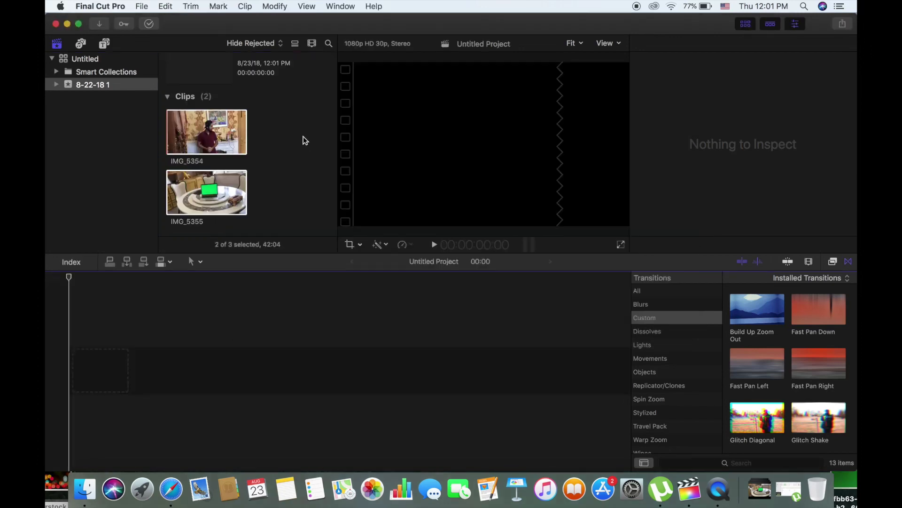
{"action": "left_click_drag", "start_coordinate": [202, 191], "coordinate": [137, 243]}
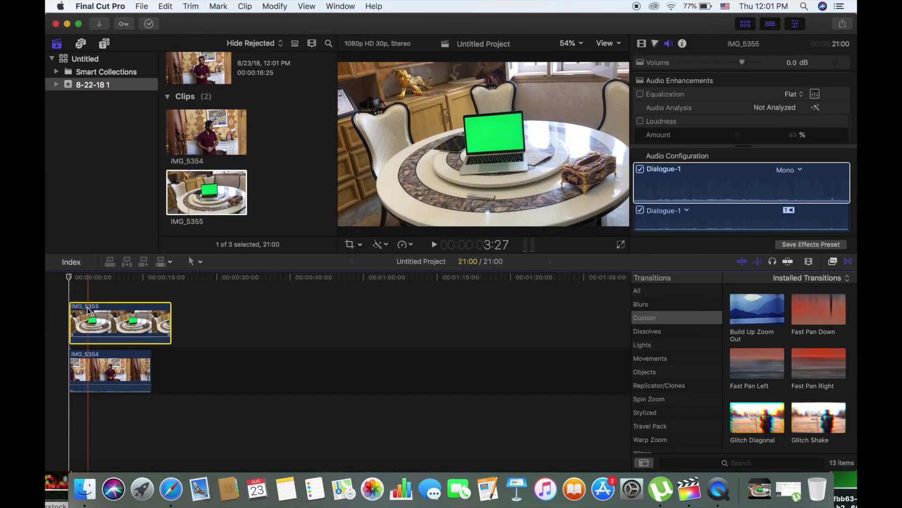
Step: Apply the Keyer effect to the IMG_5355 green-screen laptop clip
{"action": "left_click", "coordinate": [77, 279]}
{"action": "left_click", "coordinate": [833, 261]}
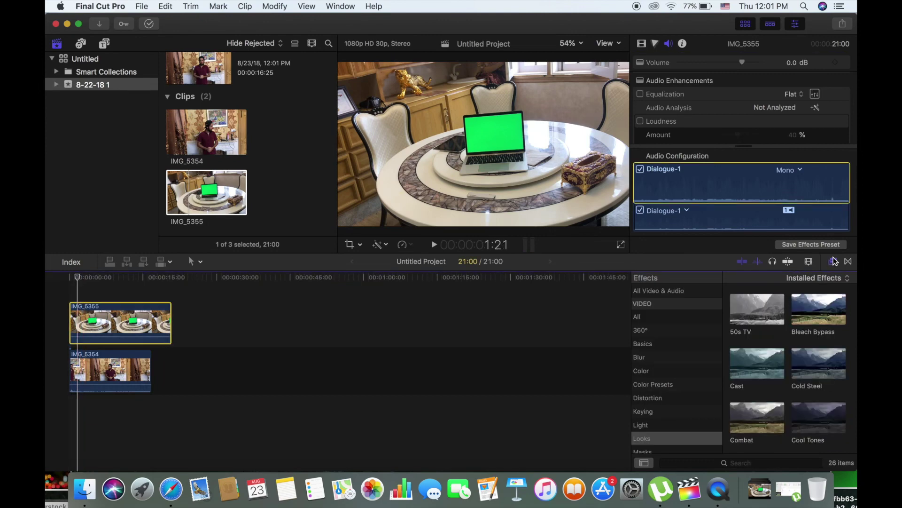
{"action": "scroll", "coordinate": [693, 409], "scroll_direction": "down", "scroll_amount": 3}
{"action": "left_click", "coordinate": [667, 332]}
{"action": "left_click_drag", "start_coordinate": [754, 310], "coordinate": [143, 323]}
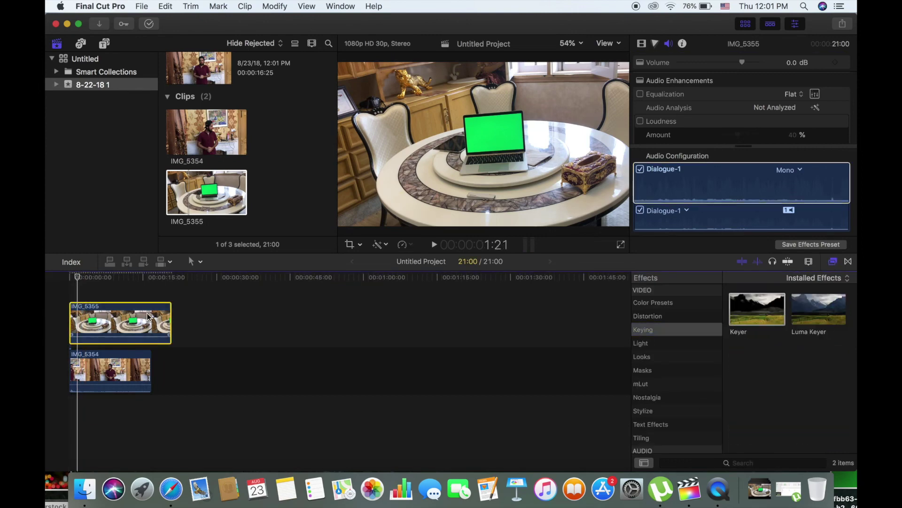
Step: Scale the lower IMG_5354 clip to 48% and move it to X 137 px so the man fits inside the laptop screen
{"action": "left_click", "coordinate": [73, 361]}
{"action": "left_click", "coordinate": [63, 358]}
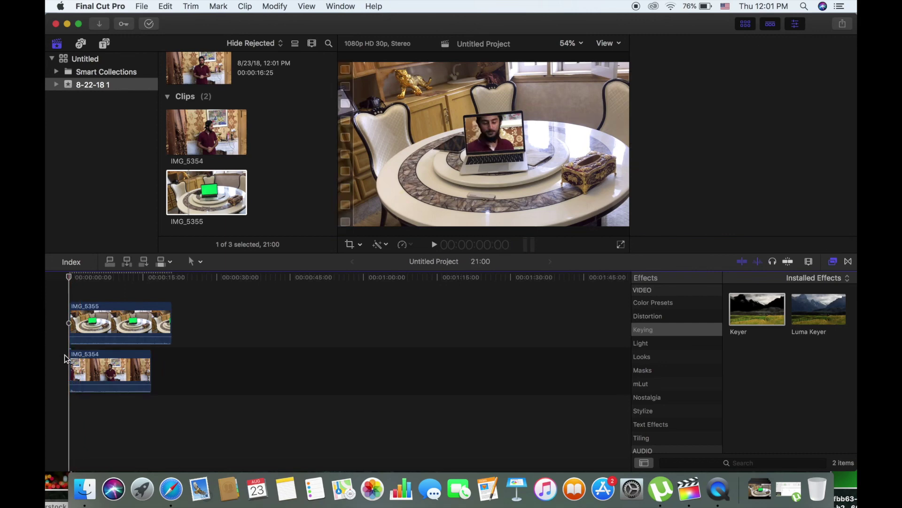
{"action": "left_click", "coordinate": [94, 369]}
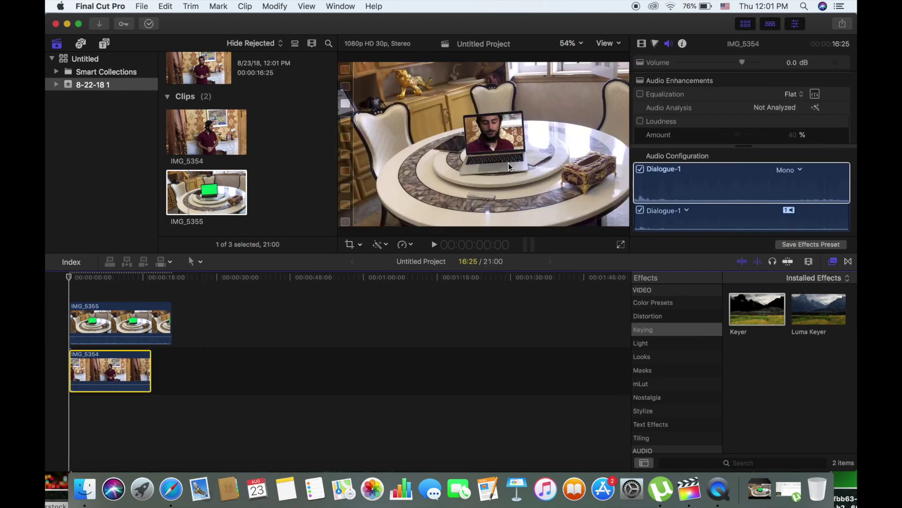
{"action": "left_click", "coordinate": [642, 44]}
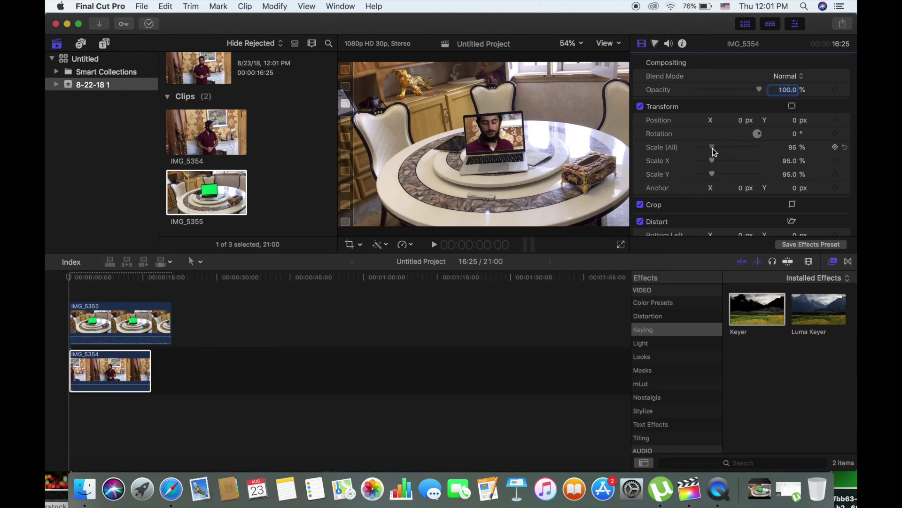
{"action": "left_click_drag", "start_coordinate": [714, 152], "coordinate": [705, 152]}
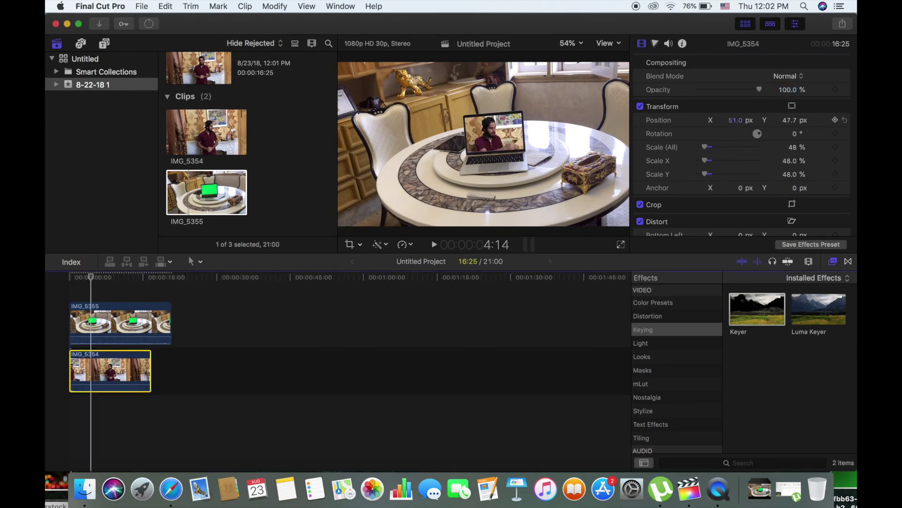
{"action": "left_click_drag", "start_coordinate": [735, 120], "coordinate": [735, 79]}
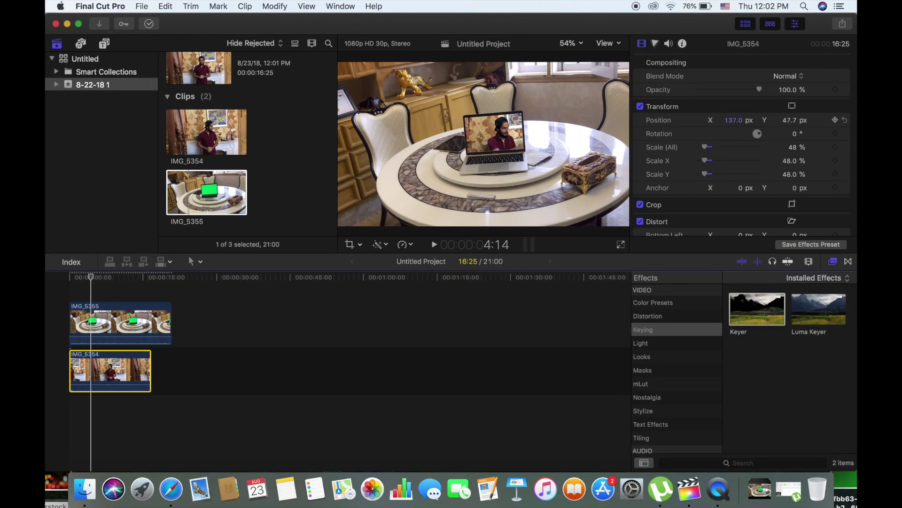
Step: Duplicate IMG_5354, place the copy above IMG_5355, and apply the Draw Mask effect to it
{"action": "left_click_drag", "start_coordinate": [127, 358], "coordinate": [209, 359]}
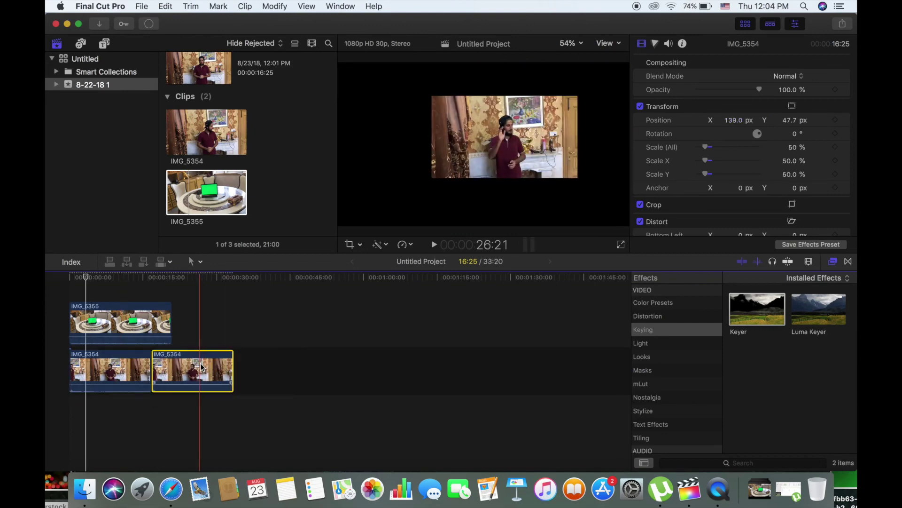
{"action": "left_click_drag", "start_coordinate": [202, 368], "coordinate": [86, 308]}
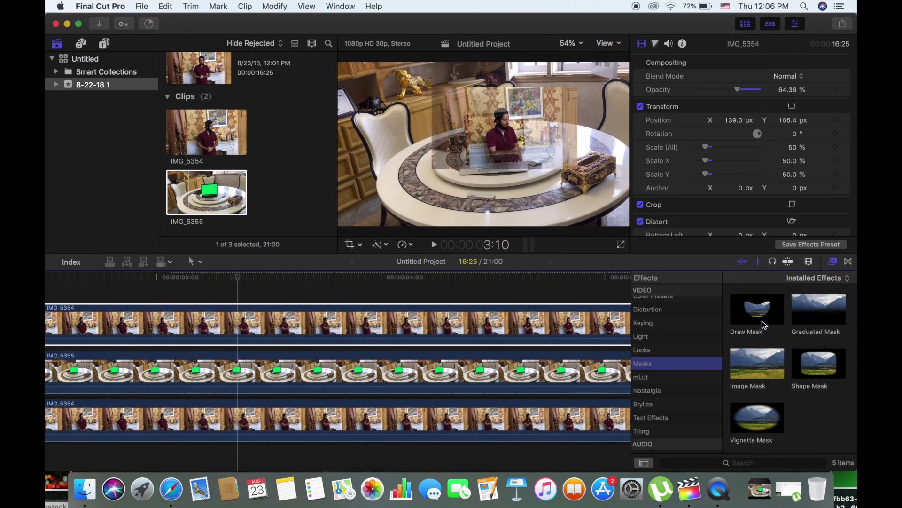
{"action": "mouse_move", "coordinate": [761, 312]}
{"action": "left_mouse_down"}
{"action": "mouse_move", "coordinate": [317, 346]}
{"action": "mouse_move", "coordinate": [248, 322]}
{"action": "left_mouse_up"}
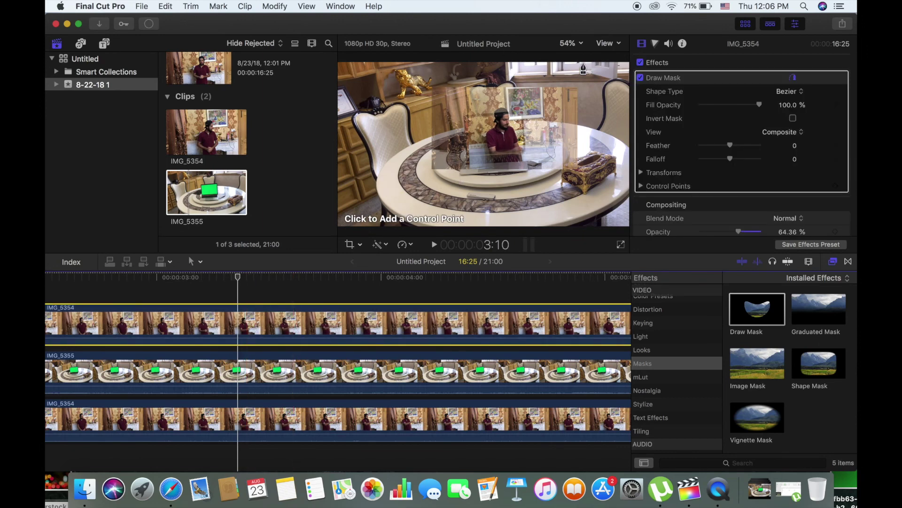
Step: Enlarge the viewer to 150% and add keyframes at 3:11 for the mask's position, rotation, scale and control points
{"action": "left_click", "coordinate": [582, 45]}
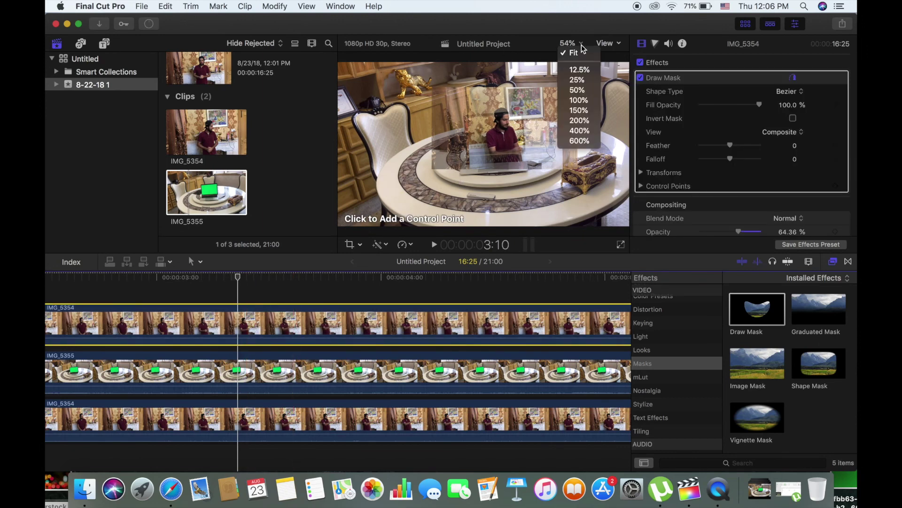
{"action": "left_click", "coordinate": [586, 113]}
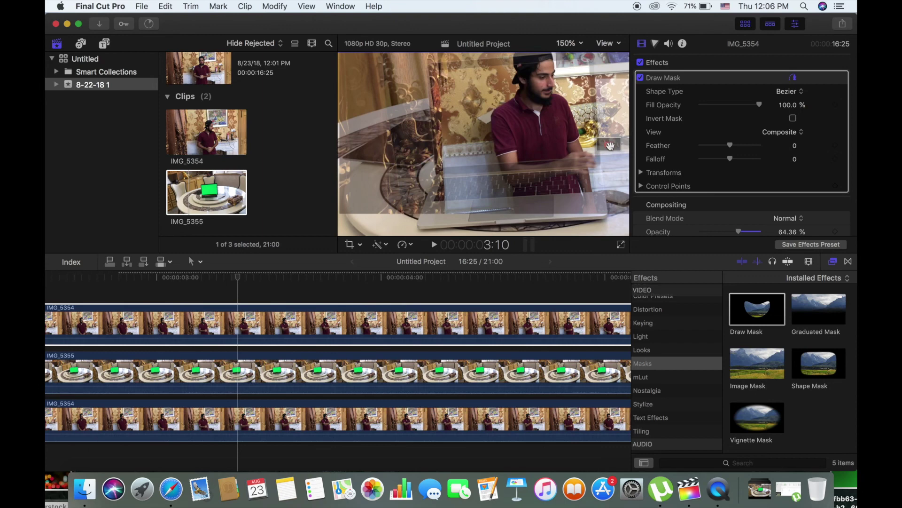
{"action": "scroll", "coordinate": [610, 146], "scroll_direction": "right", "scroll_amount": 5}
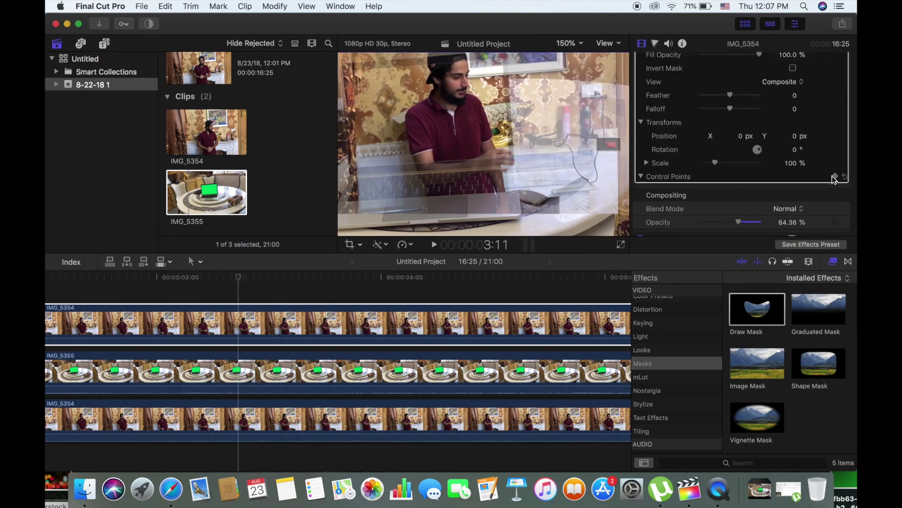
{"action": "left_click", "coordinate": [835, 176]}
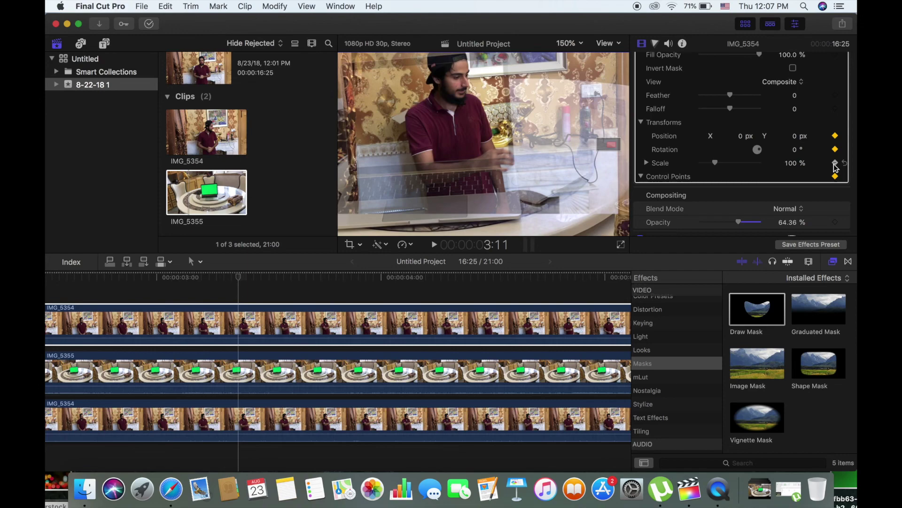
{"action": "scroll", "coordinate": [682, 129], "scroll_direction": "up", "scroll_amount": 3}
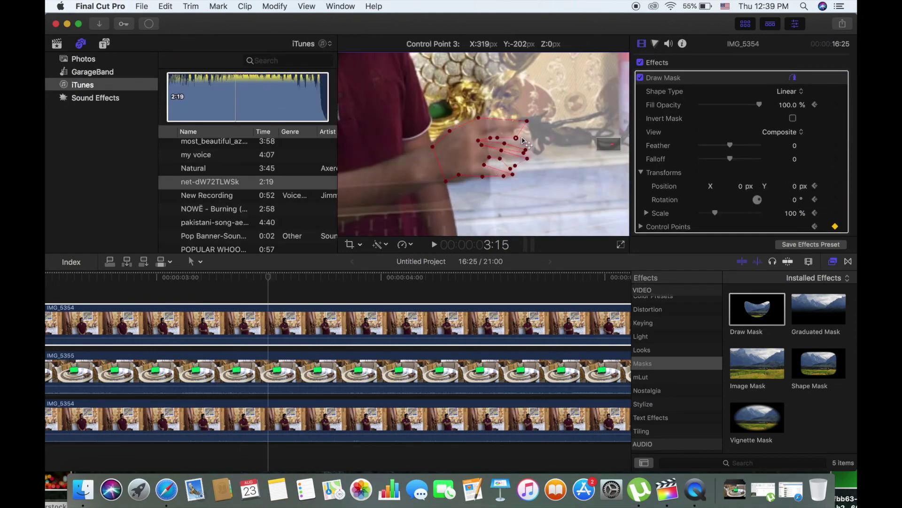
Step: Reshape the linear draw mask frame by frame from about 3:15 to 3:25 so its control points follow the moving hand
{"action": "left_click_drag", "start_coordinate": [459, 137], "coordinate": [552, 127]}
{"action": "left_click", "coordinate": [284, 308]}
{"action": "left_click", "coordinate": [306, 308]}
{"action": "key", "text": "super+equal"}
{"action": "left_click", "coordinate": [313, 308]}
{"action": "left_click", "coordinate": [321, 308]}
{"action": "left_click_drag", "start_coordinate": [568, 94], "coordinate": [576, 92]}
{"action": "left_click", "coordinate": [335, 308]}
{"action": "left_click_drag", "start_coordinate": [541, 129], "coordinate": [554, 130]}
{"action": "left_click_drag", "start_coordinate": [489, 85], "coordinate": [493, 83]}
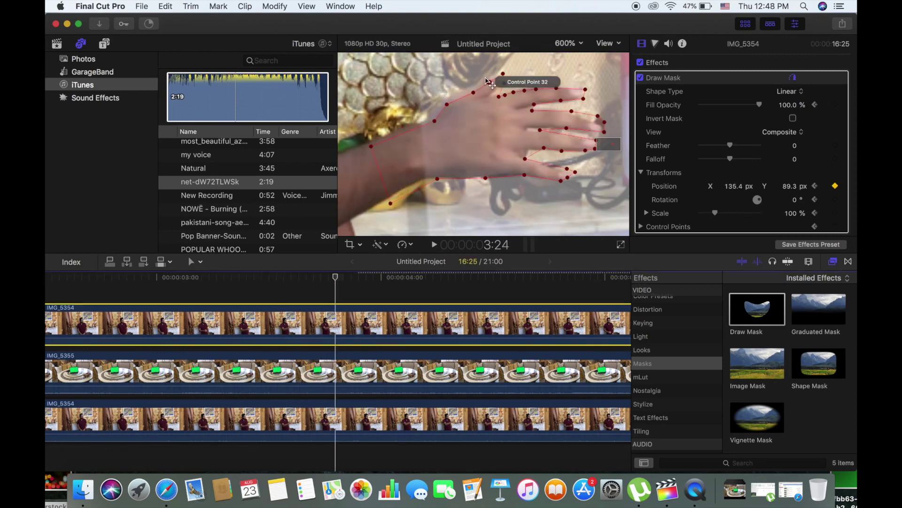
{"action": "left_click", "coordinate": [343, 308]}
{"action": "left_click_drag", "start_coordinate": [436, 125], "coordinate": [440, 125]}
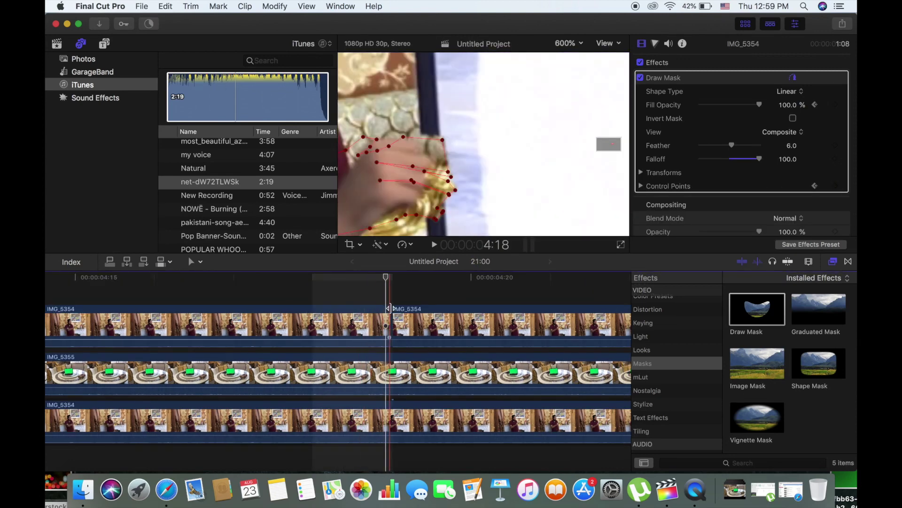
Step: Disable the remaining part of the upper IMG_5354 clip that starts after the masked hand segment, near 4:20
{"action": "left_click", "coordinate": [392, 308]}
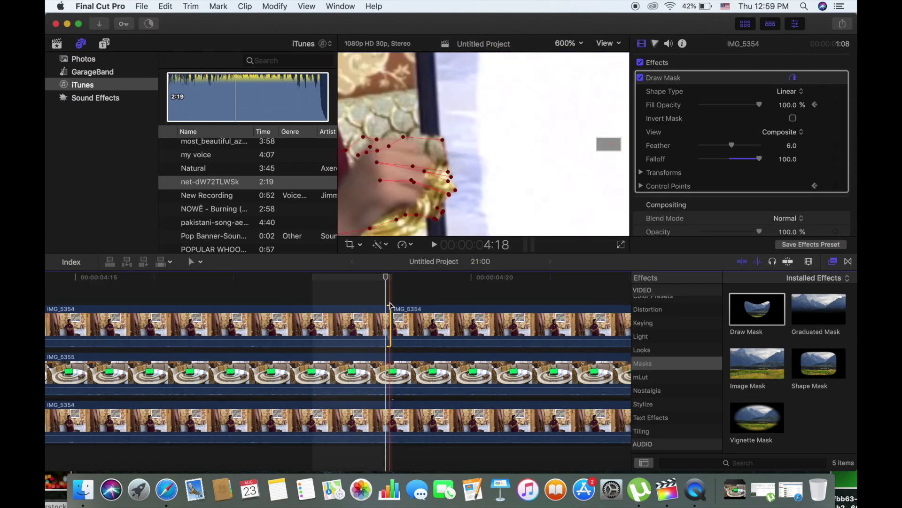
{"action": "left_click", "coordinate": [397, 314]}
{"action": "left_click", "coordinate": [501, 324]}
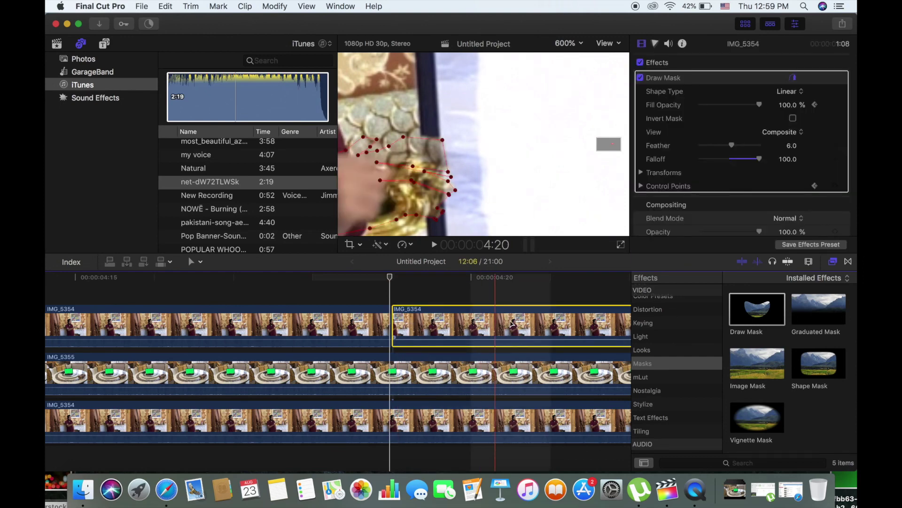
{"action": "key", "text": "super+minus"}
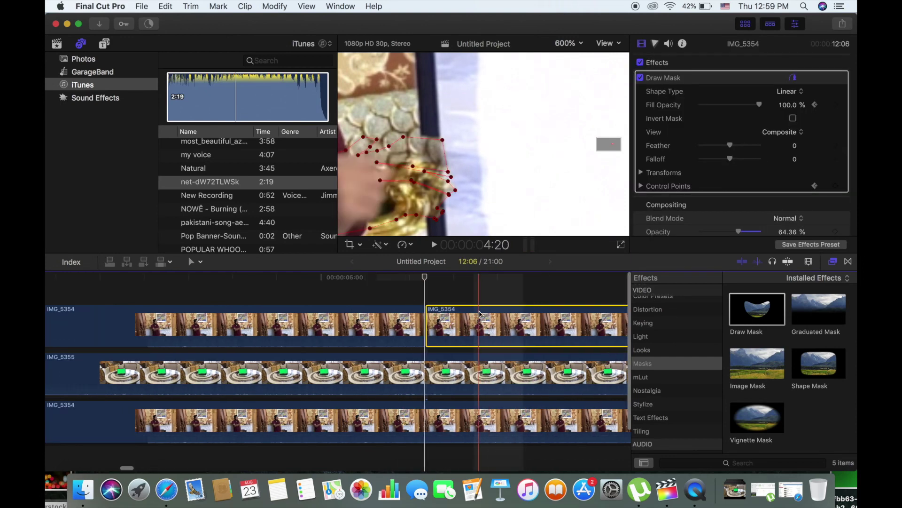
{"action": "key", "text": "super+minus"}
{"action": "key", "text": "super+minus"}
{"action": "key", "text": "v"}
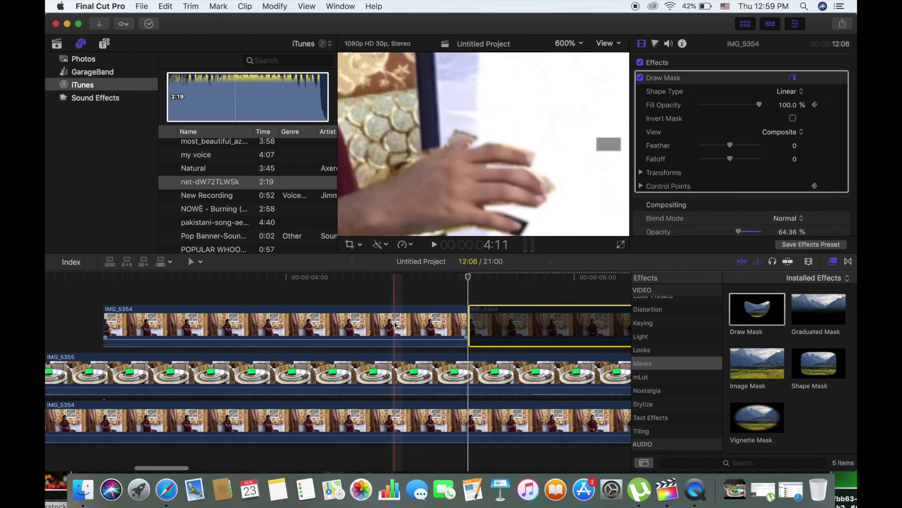
Step: Select the short masked IMG_5354 segment and review its Draw Mask settings and placement in the whole timeline
{"action": "key", "text": "super+minus"}
{"action": "left_click", "coordinate": [312, 319]}
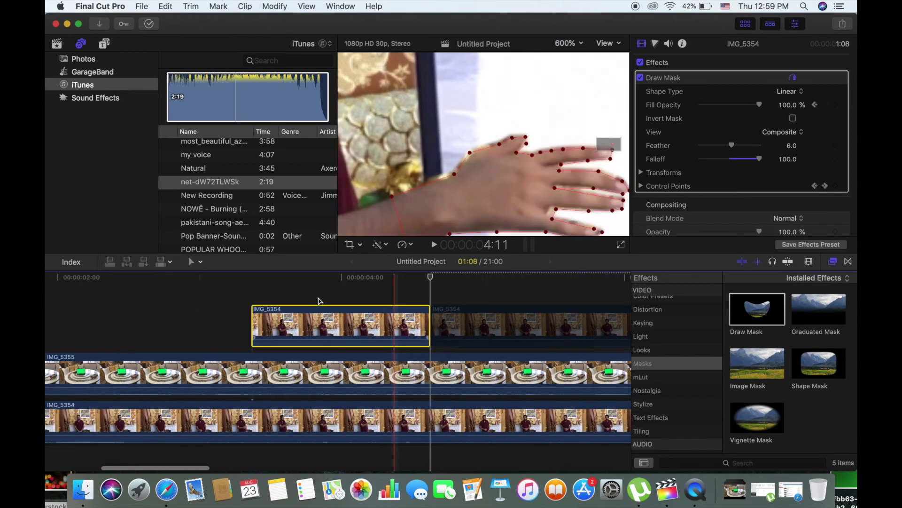
{"action": "left_click", "coordinate": [319, 300]}
{"action": "scroll", "coordinate": [714, 141], "scroll_direction": "down", "scroll_amount": 1}
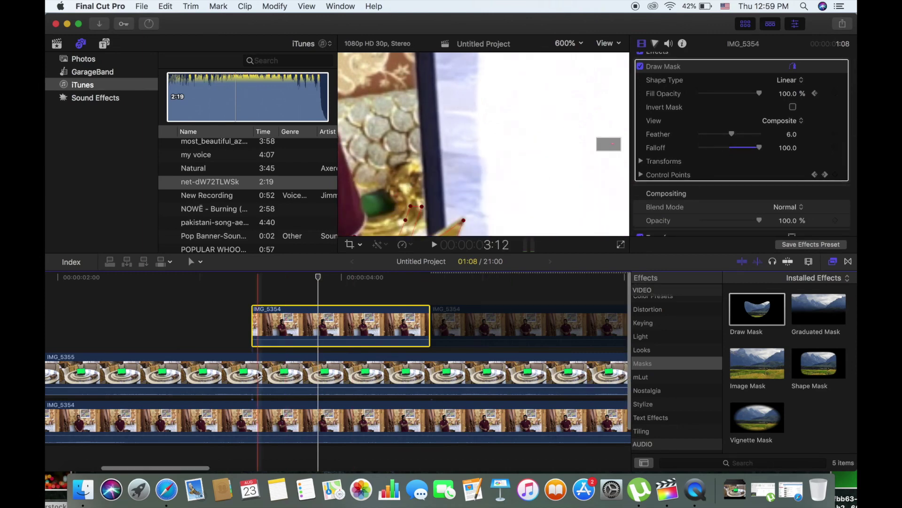
{"action": "key", "text": "super+minus"}
{"action": "key", "text": "super+minus"}
{"action": "scroll", "coordinate": [258, 374], "scroll_direction": "down", "scroll_amount": 3}
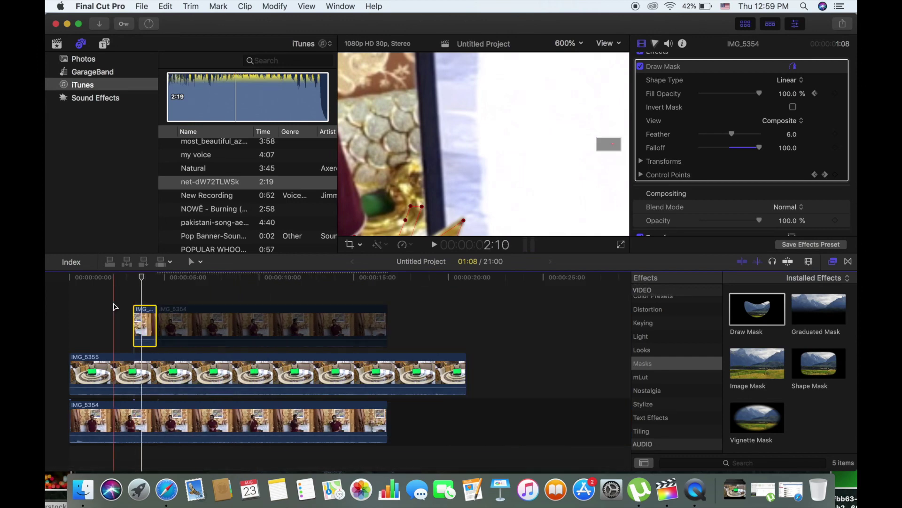
Step: Fit the full frame in the viewer and play back the composite from 2:04
{"action": "left_click", "coordinate": [84, 302]}
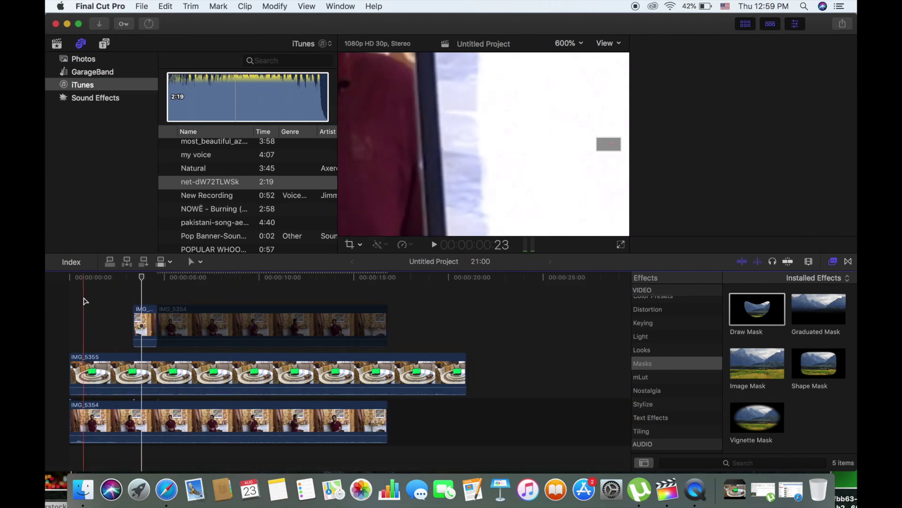
{"action": "left_click", "coordinate": [581, 44]}
{"action": "left_click", "coordinate": [574, 54]}
{"action": "left_click", "coordinate": [110, 307]}
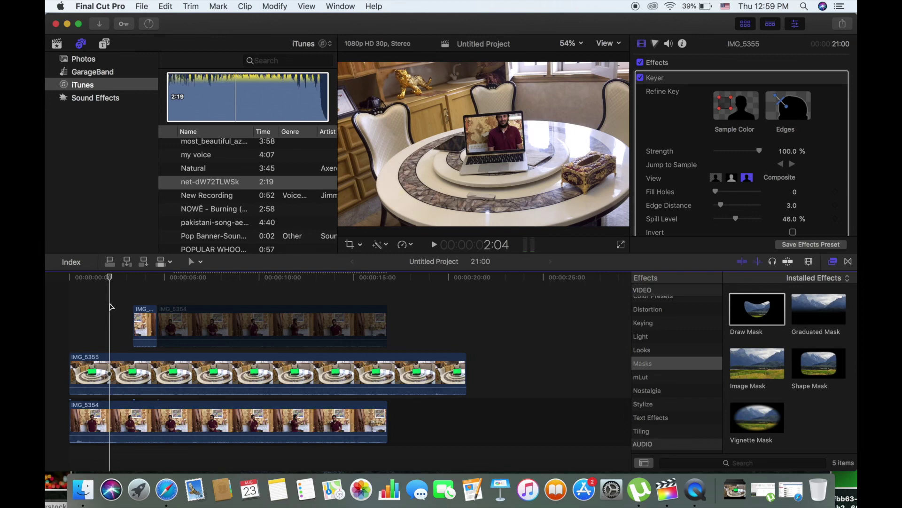
{"action": "key", "text": "space"}
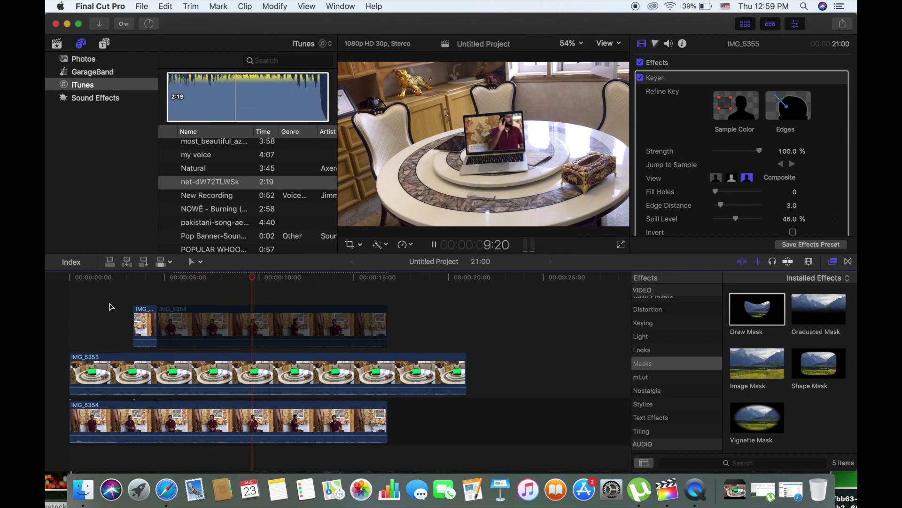
{"action": "key", "text": "space"}
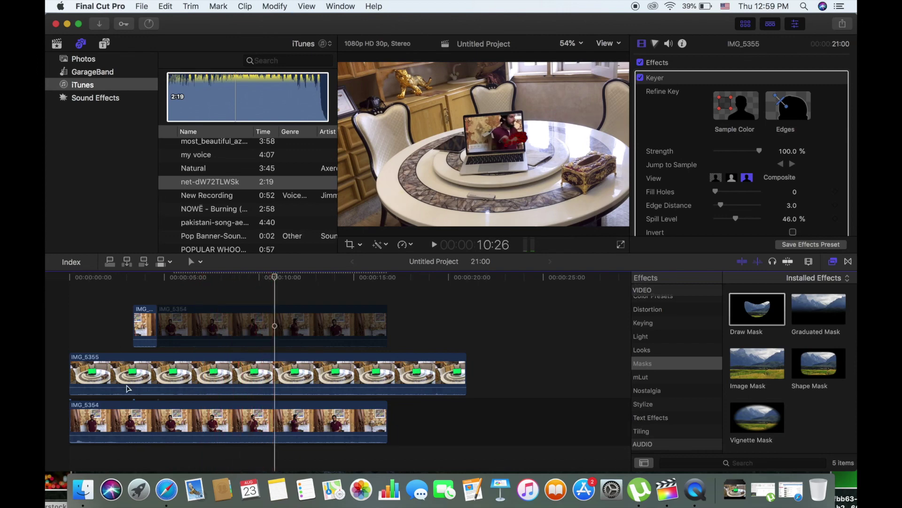
Step: Select the disabled IMG_5354 clip and place the playhead at 10:14
{"action": "left_click", "coordinate": [298, 311]}
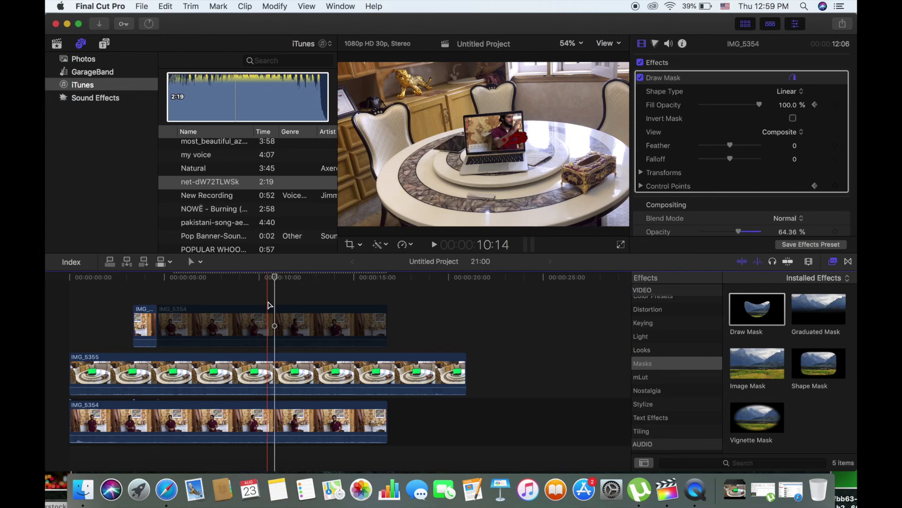
{"action": "left_click", "coordinate": [268, 303]}
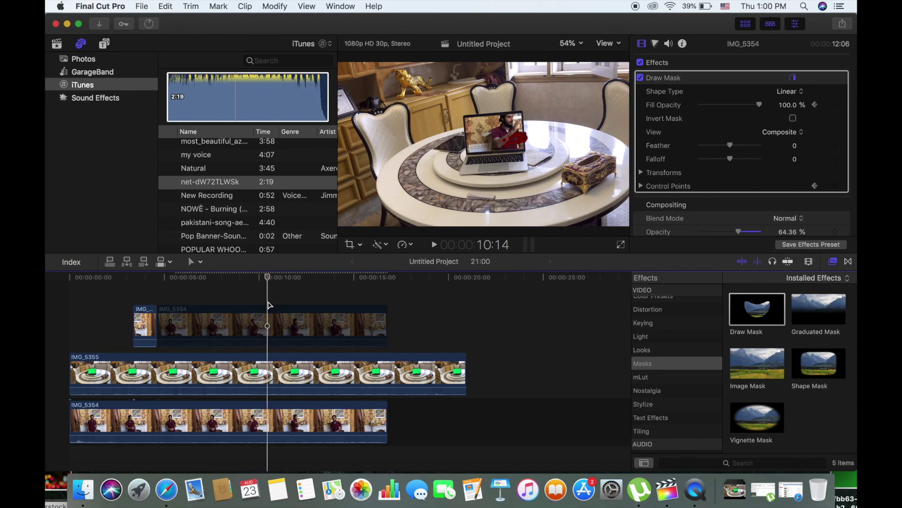